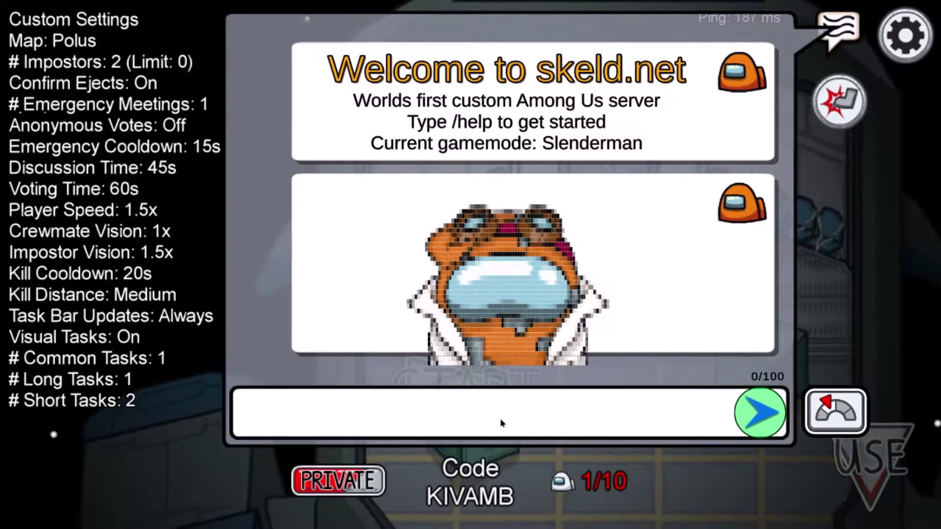
Send /help and /gamemode in the lobby chat to list the available commands and game modes.
type("/help")
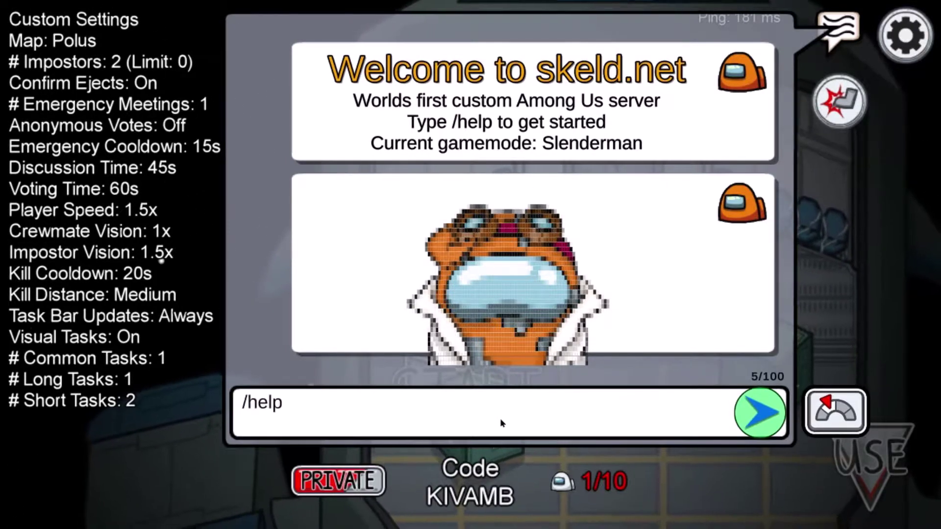
key("Return")
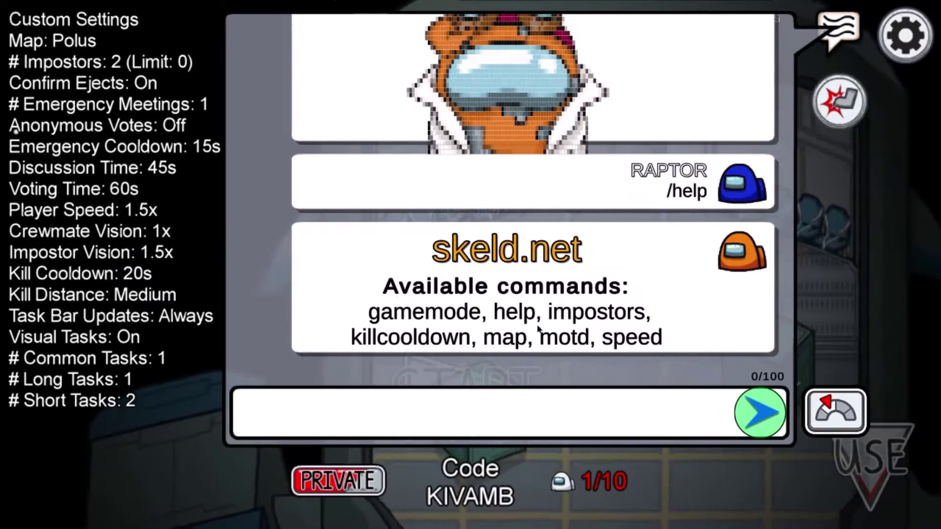
type("/ga")
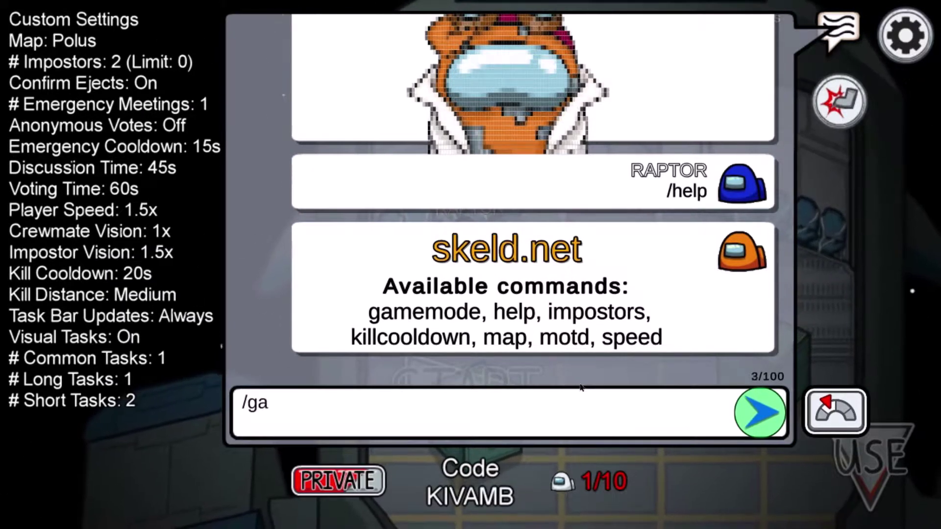
type("memode")
key("Return")
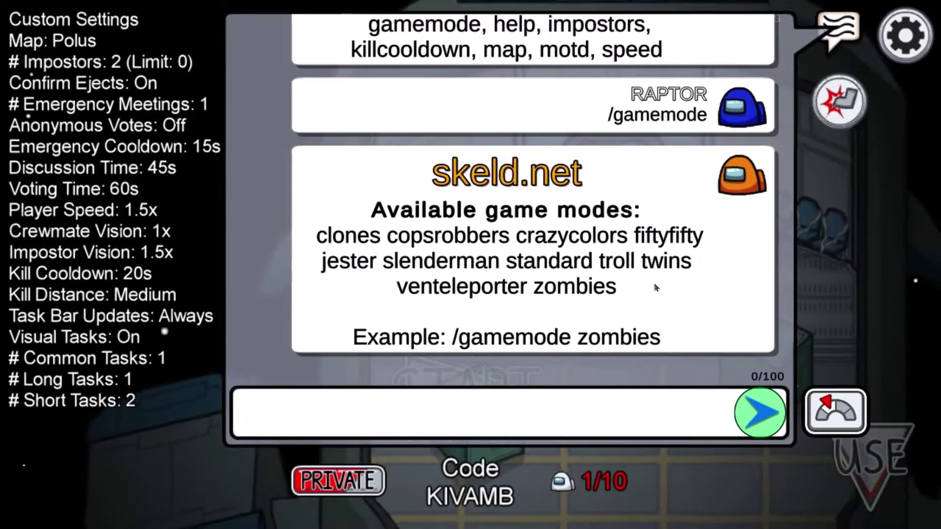
Switch the lobby to the Slenderman game mode with the chat command "/gamemode slenderman" and close the chat.
type("/gamemode")
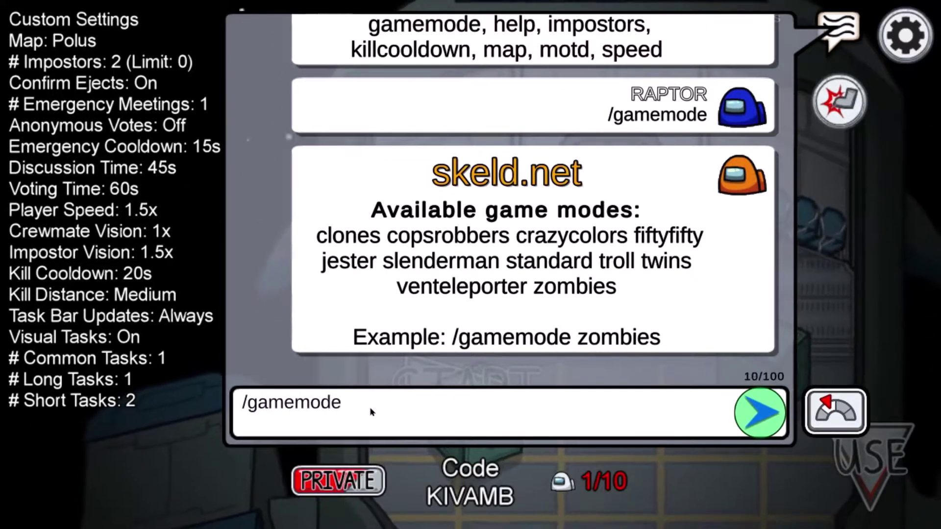
type(" slender")
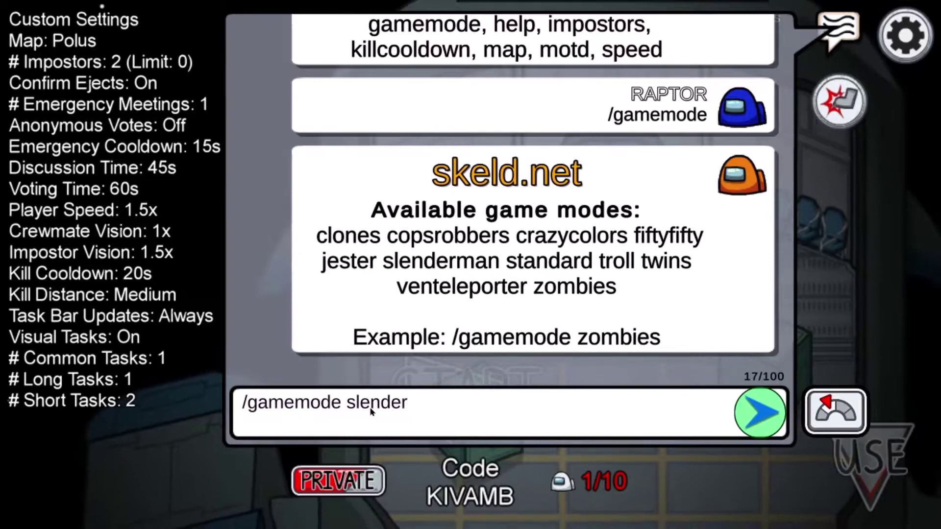
type("man.")
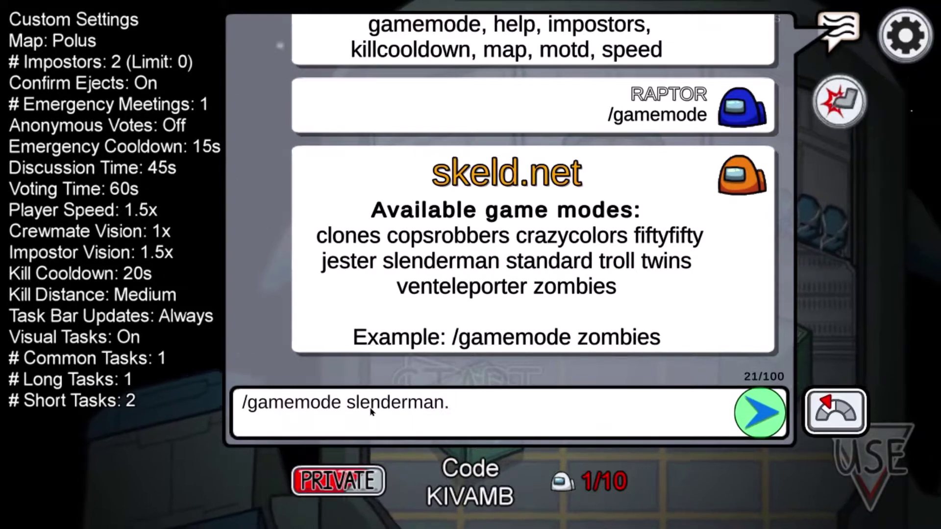
key("Return")
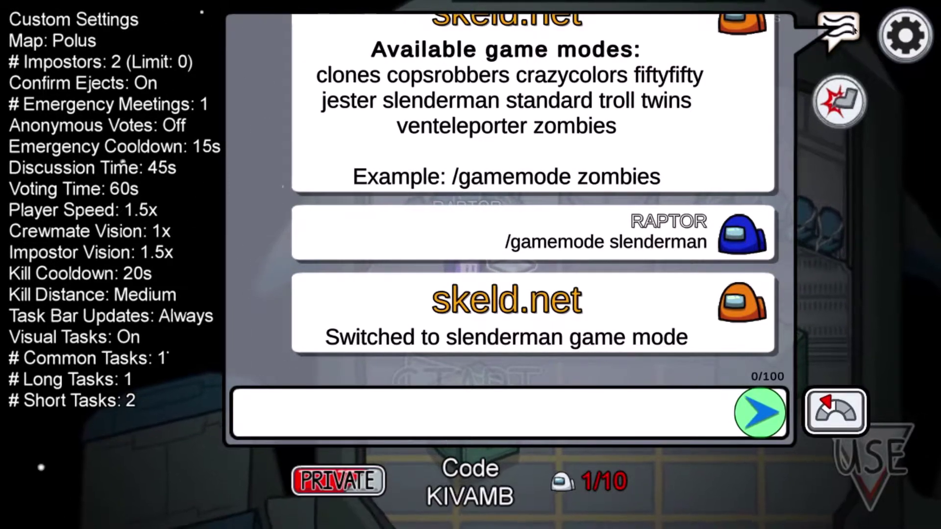
left_click(841, 34)
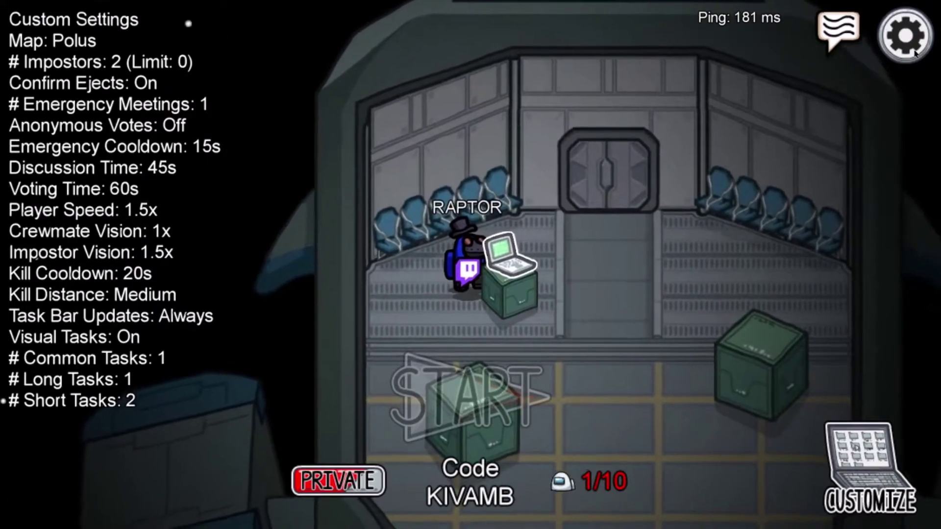
Leave the hosted game lobby and go back from the online play screen.
left_click(915, 53)
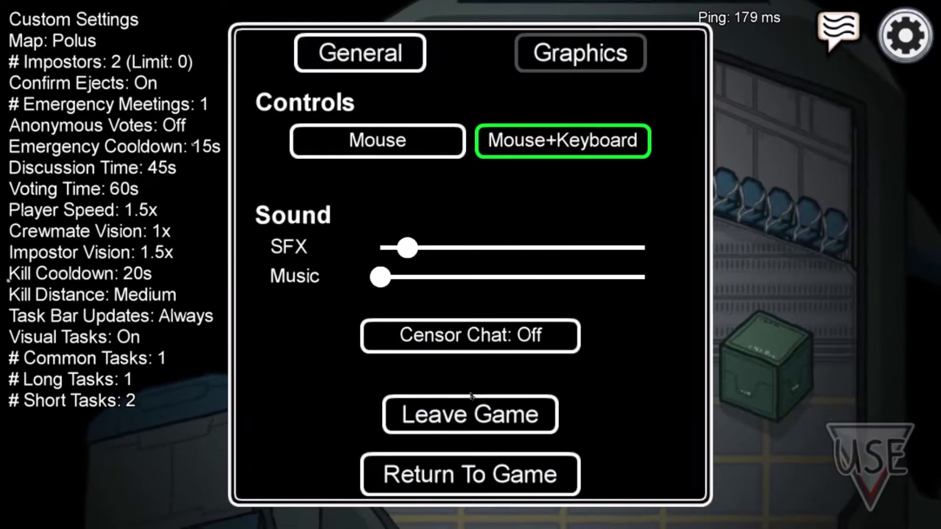
left_click(470, 405)
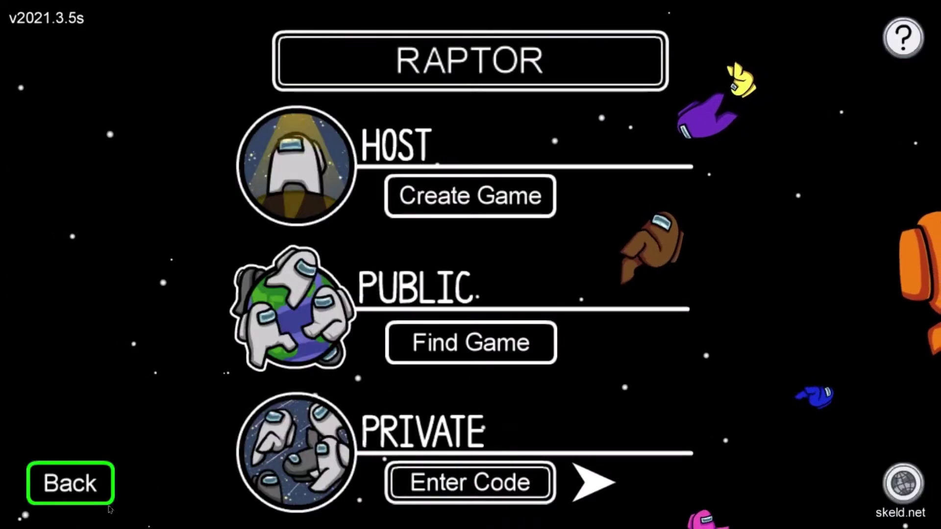
left_click(74, 484)
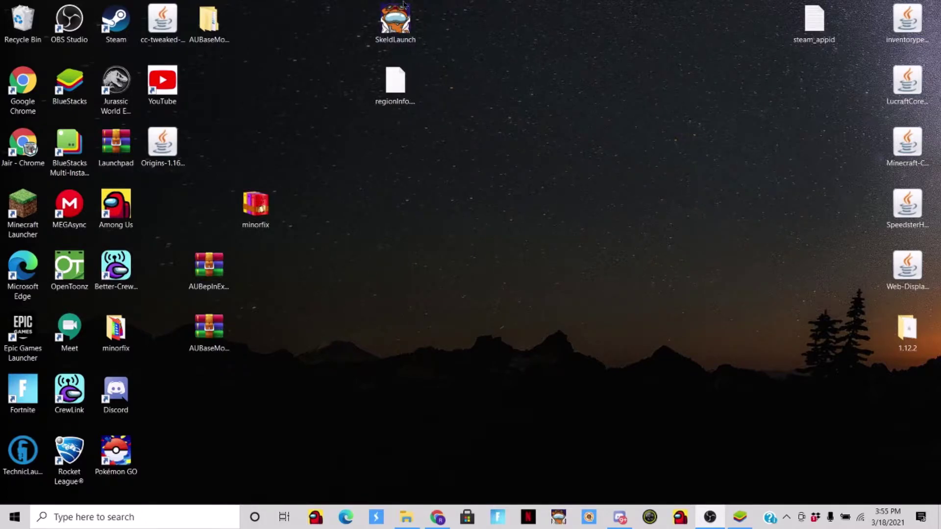
Launch Among Us with SkeldLaunch on the desktop and exit the game from its main menu.
double_click(373, 41)
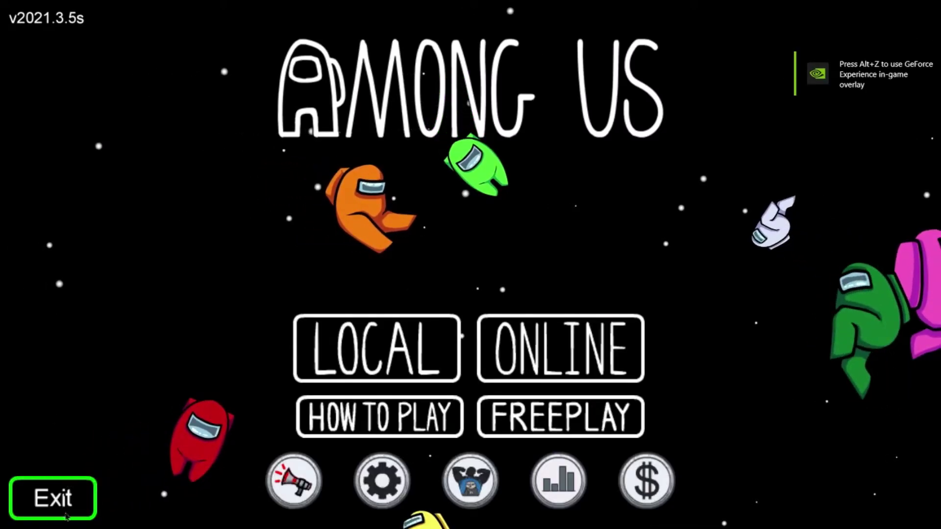
left_click(69, 497)
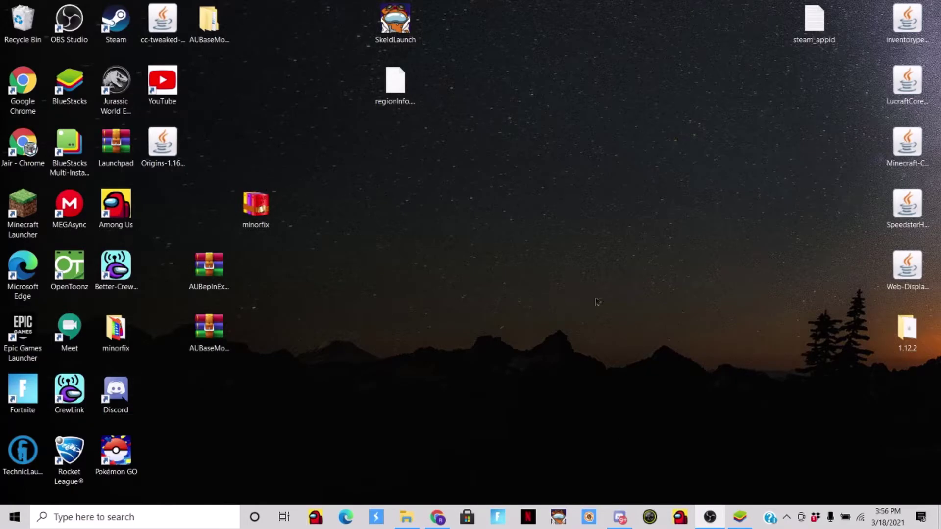
Open the Downloads folder in File Explorer and copy the Among Us v2021-3-5s image file.
left_click(408, 523)
left_click(478, 167)
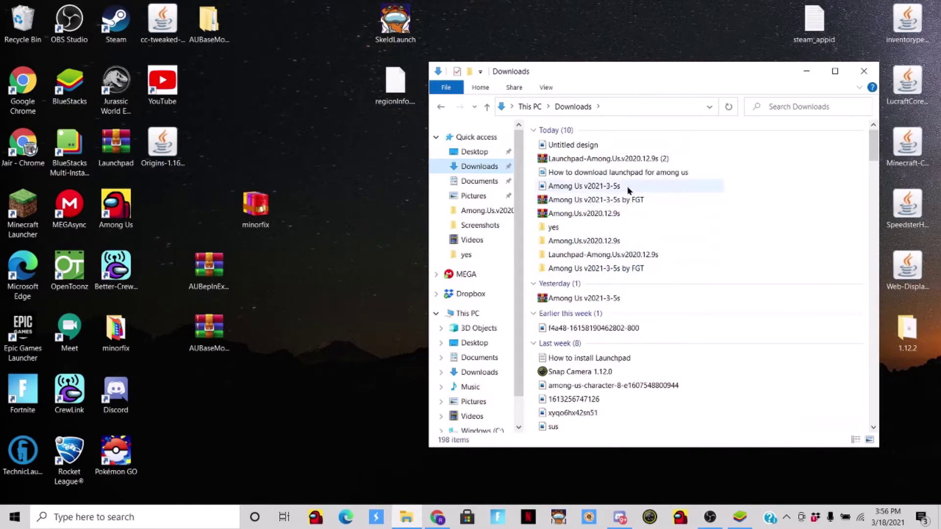
right_click(627, 188)
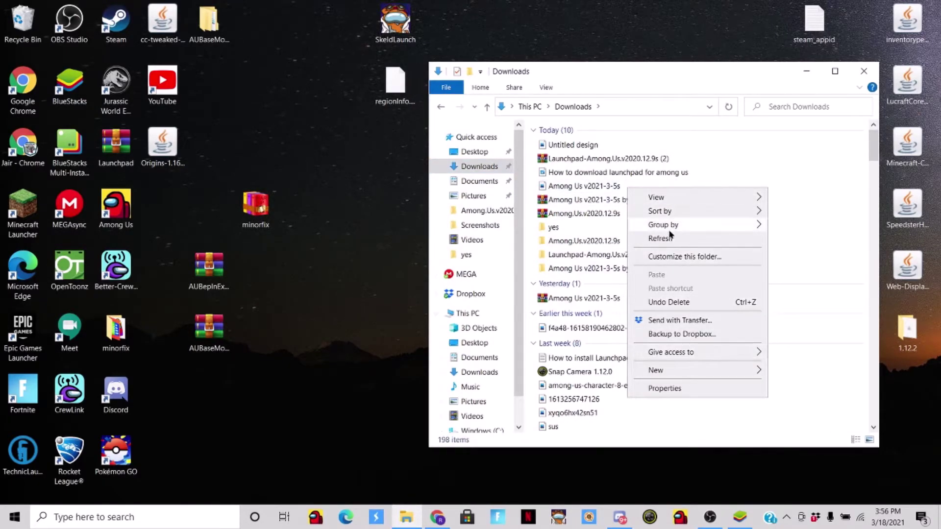
left_click(602, 192)
right_click(602, 190)
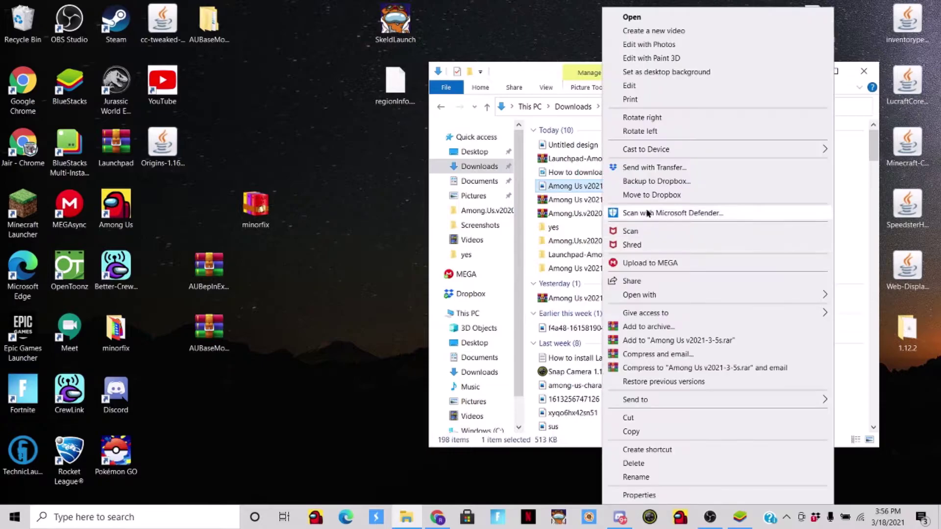
left_click(645, 434)
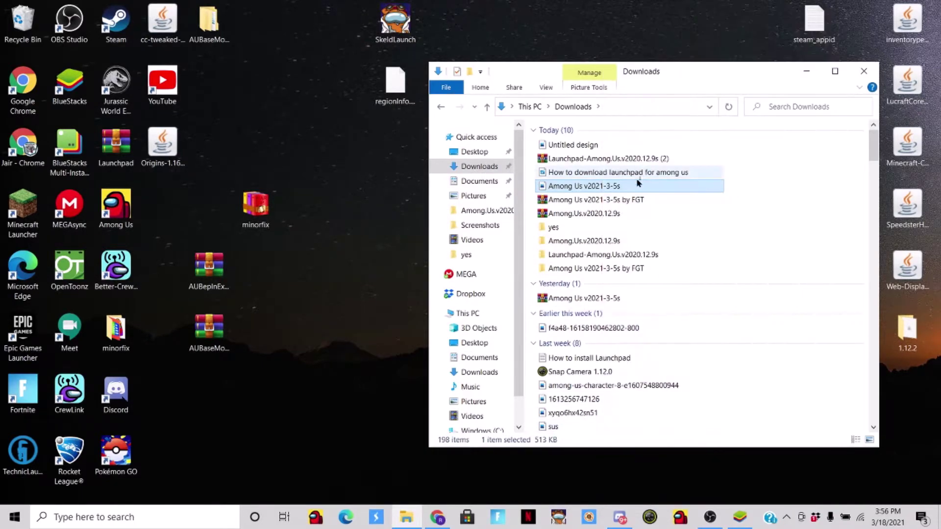
Delete the Among Us v2021-3-5s image from Downloads and start SkeldLaunch from the desktop.
right_click(636, 191)
left_click(663, 463)
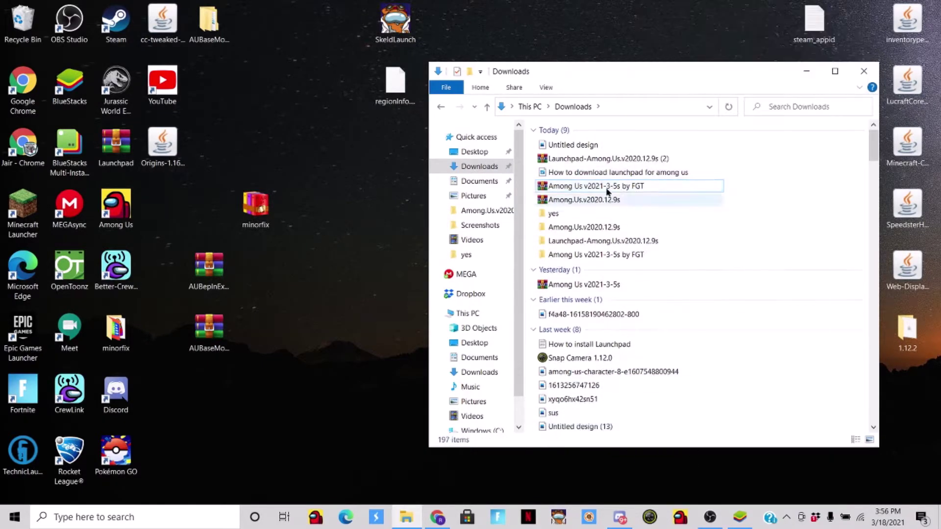
double_click(406, 25)
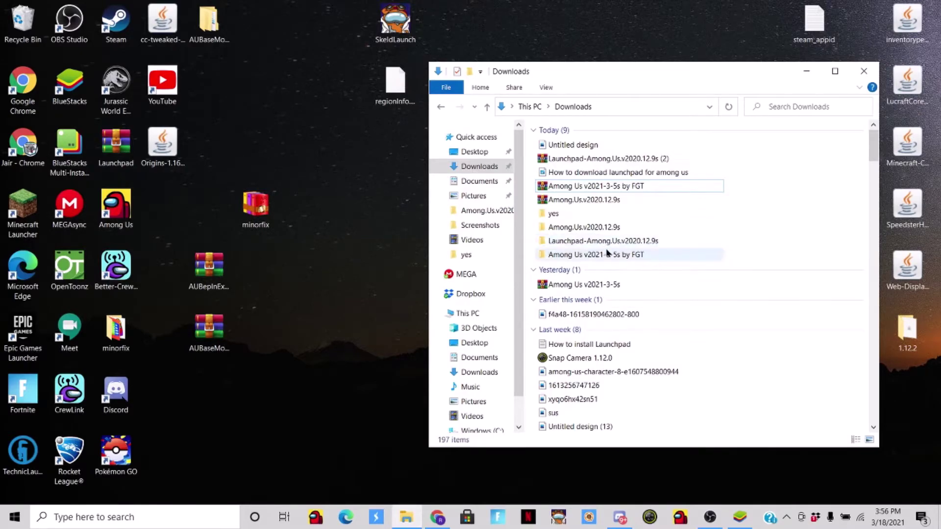
Try to paste the Among Us v2021-3-5s image into Downloads, retry once and cancel the copy.
left_click(616, 229)
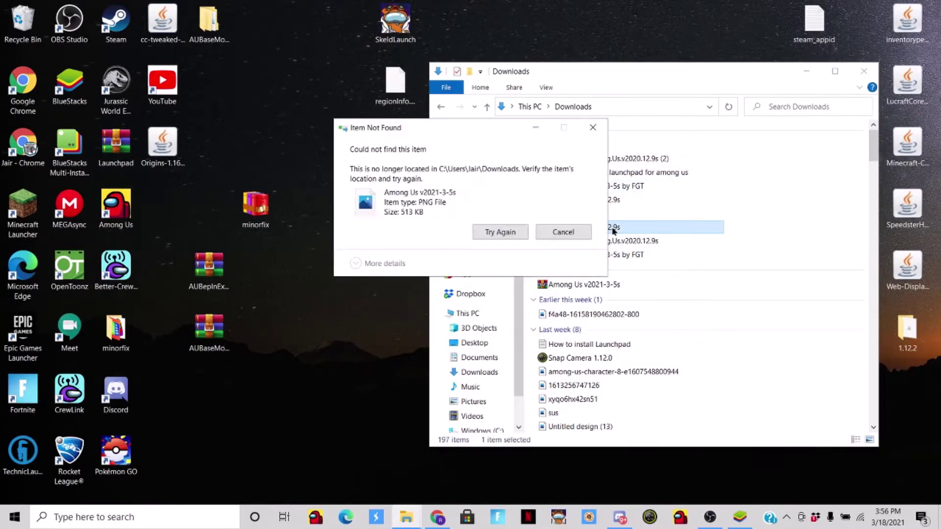
left_click(592, 128)
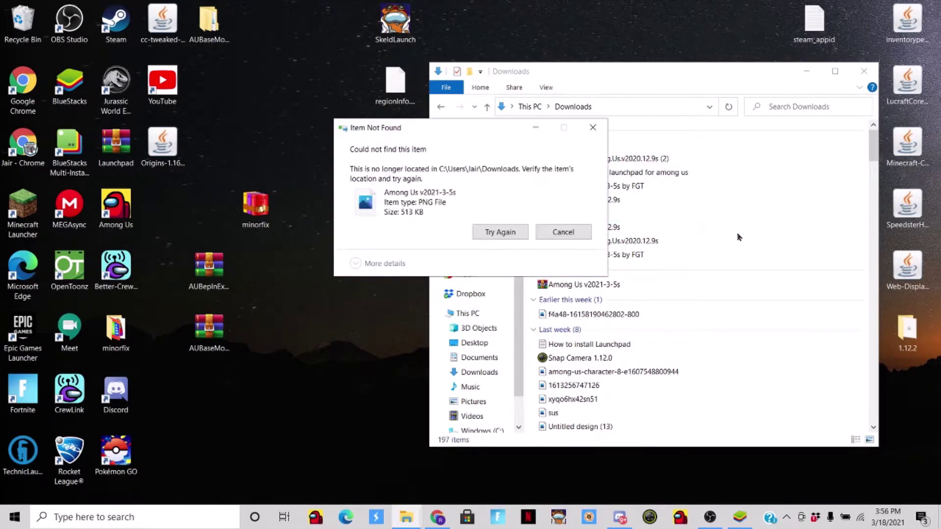
left_click(500, 232)
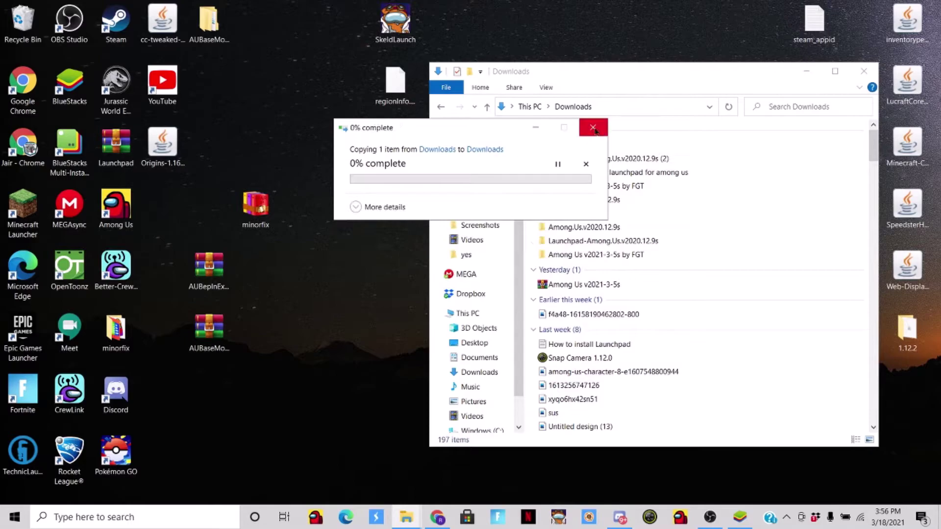
left_click(593, 128)
Copy the Among Us v2021-3-5s by FGT folder in Downloads and delete the original folder.
right_click(616, 256)
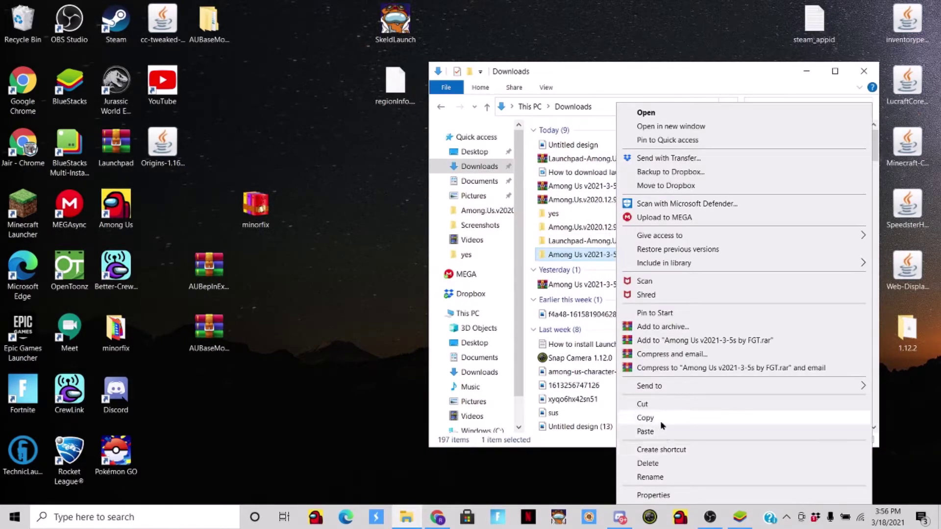
left_click(659, 431)
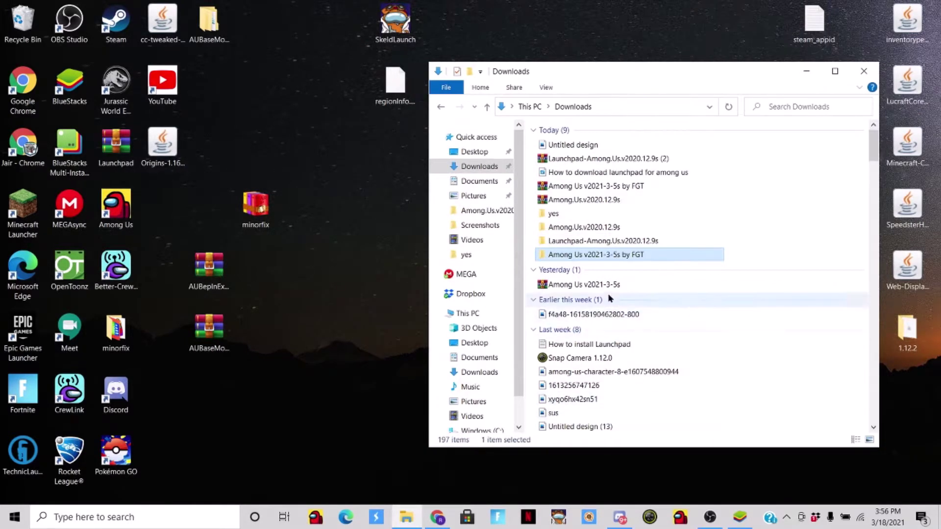
right_click(613, 262)
left_click(663, 462)
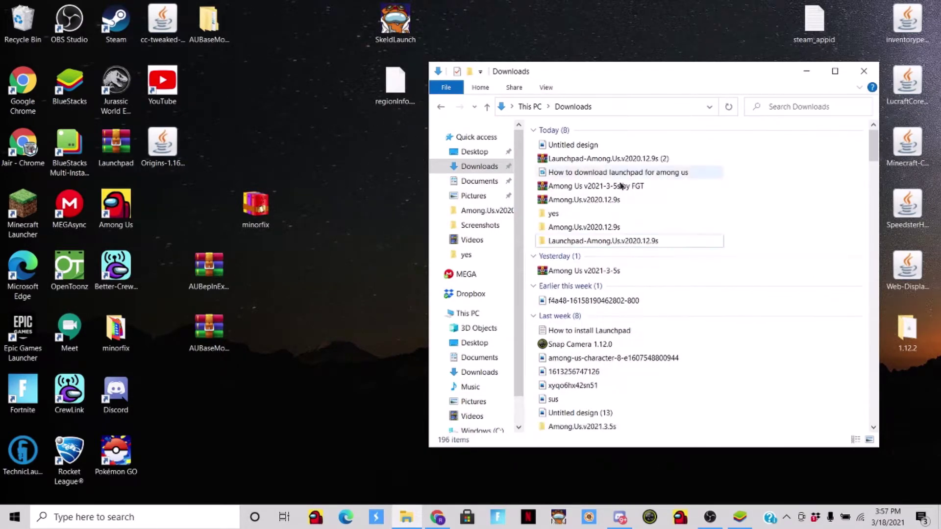
Start the skeld.net Launcher with SkeldLaunch on the desktop.
left_click(336, 110)
double_click(413, 12)
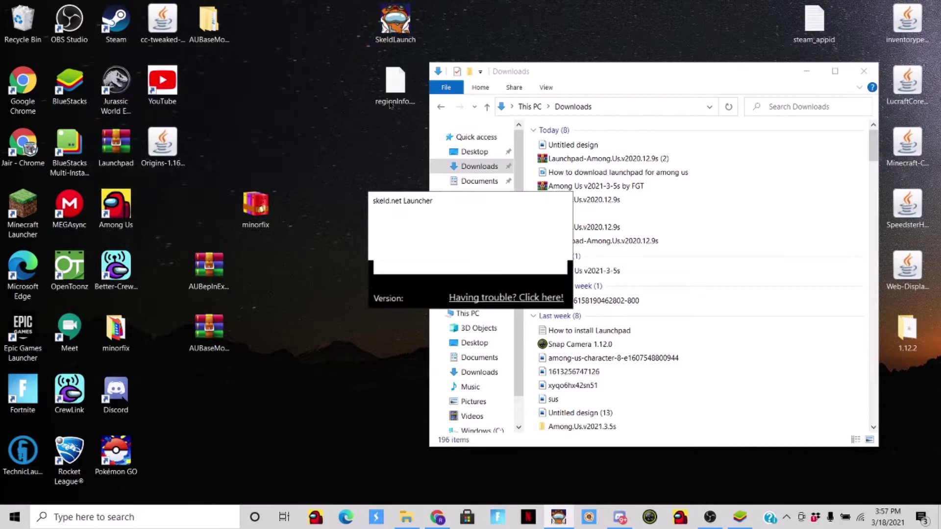
left_click(478, 302)
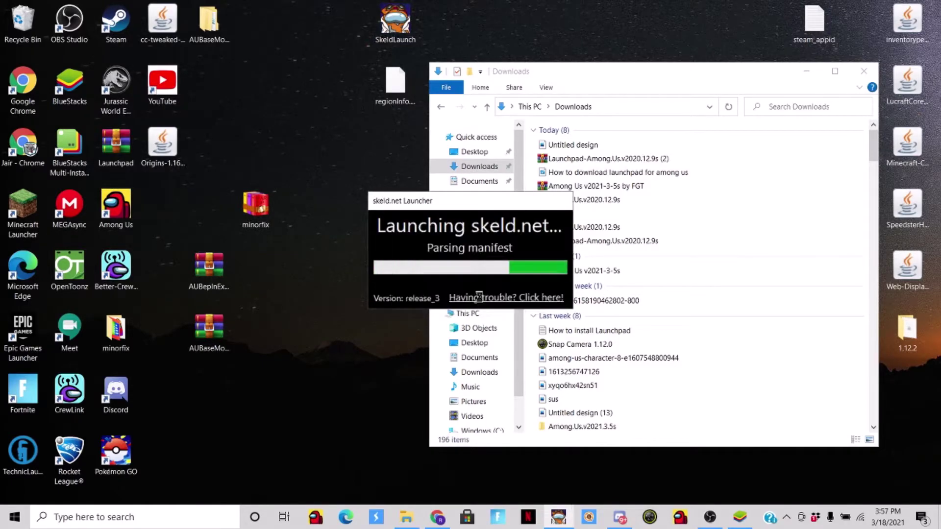
left_click(823, 200)
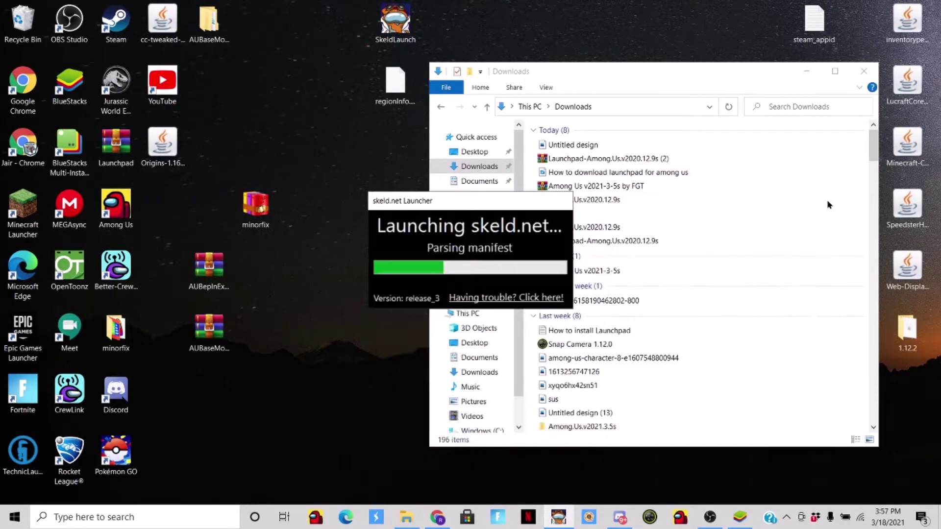
left_click(593, 216)
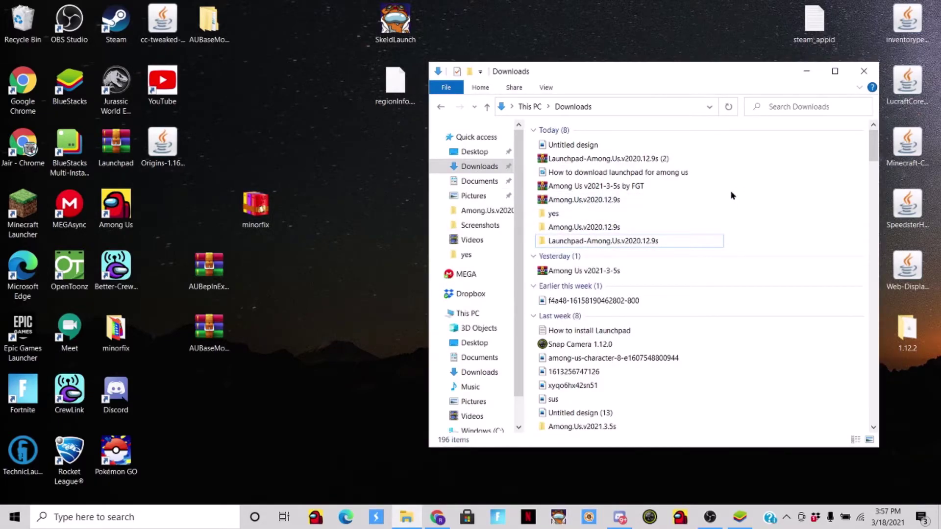
Close the interrupted copy dialog and restore the Among Us v2021-3-5s by FGT folder in Downloads.
left_click(437, 261)
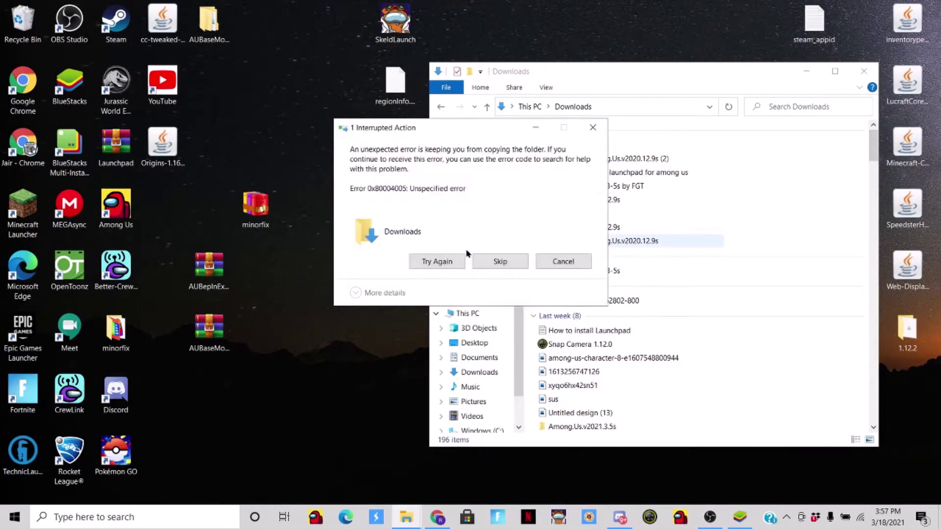
left_click(593, 127)
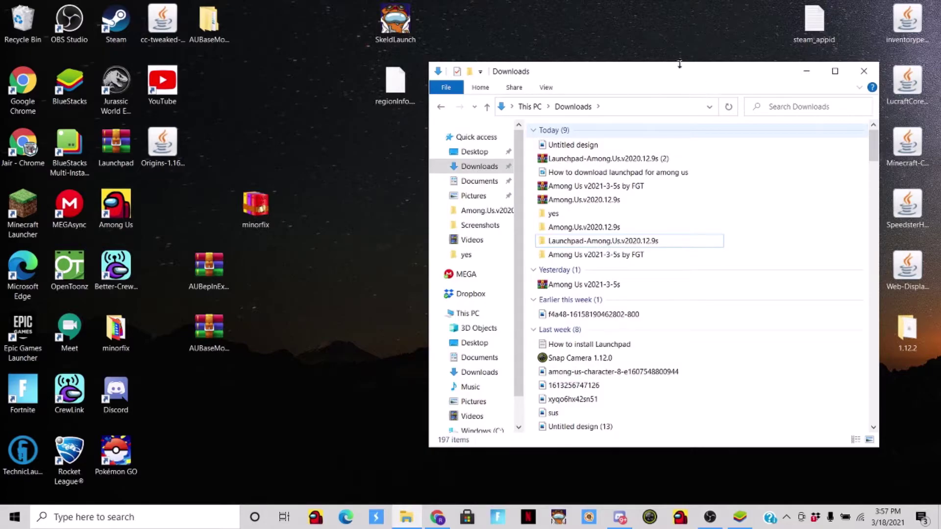
Start the skeld.net Launcher again with SkeldLaunch on the desktop.
left_click(342, 186)
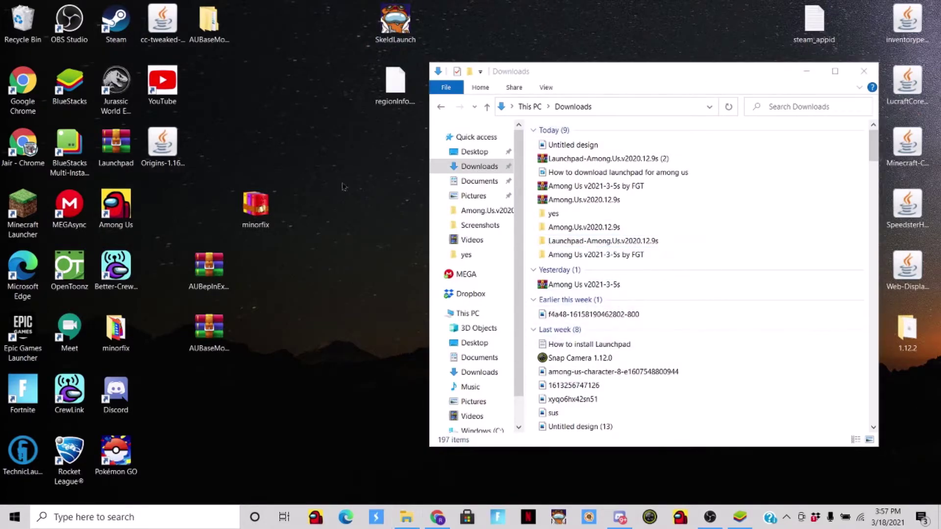
double_click(389, 29)
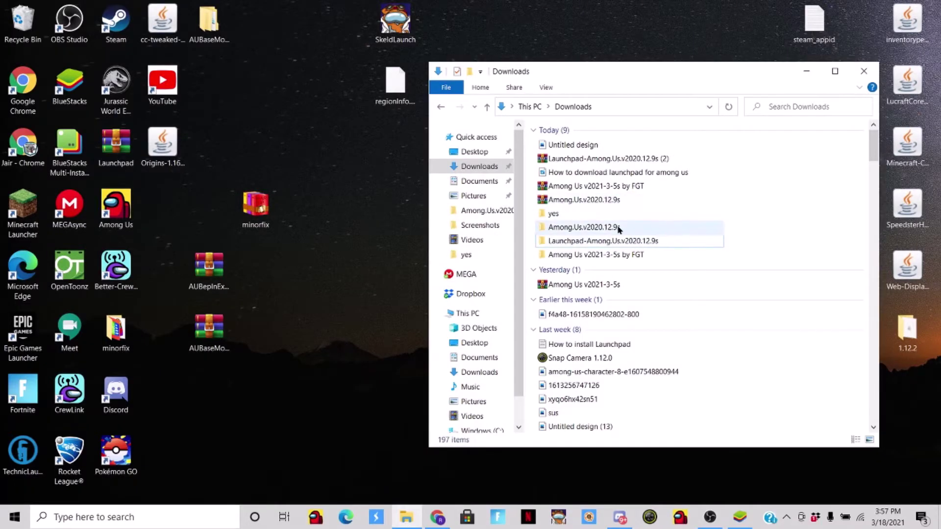
Duplicate the Among Us v2021-3-5s by FGT folder within Downloads.
left_click(620, 241)
left_click(621, 255)
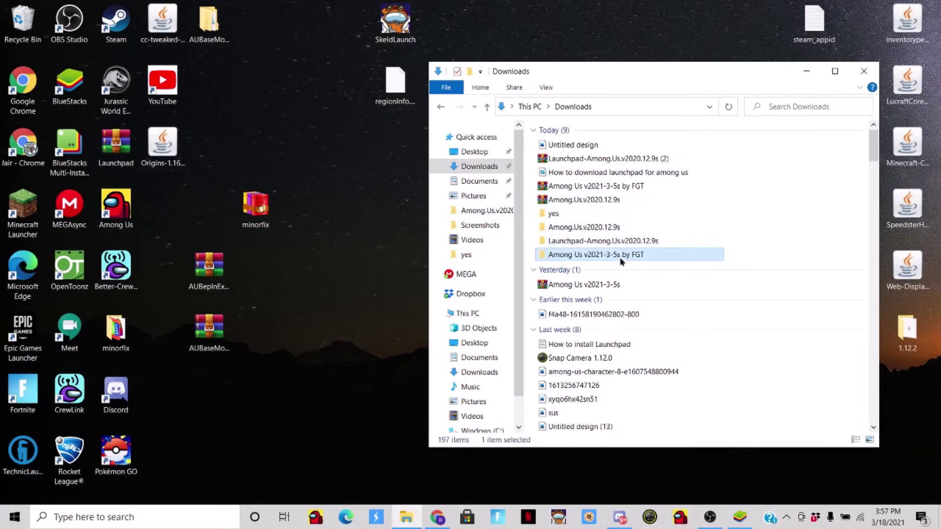
right_click(620, 254)
left_click(661, 417)
left_click(767, 211)
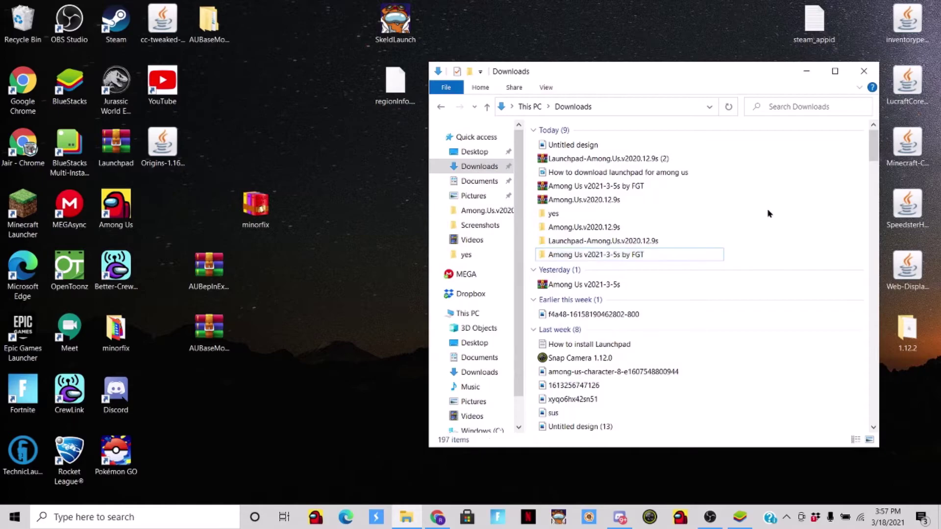
key("ctrl+v")
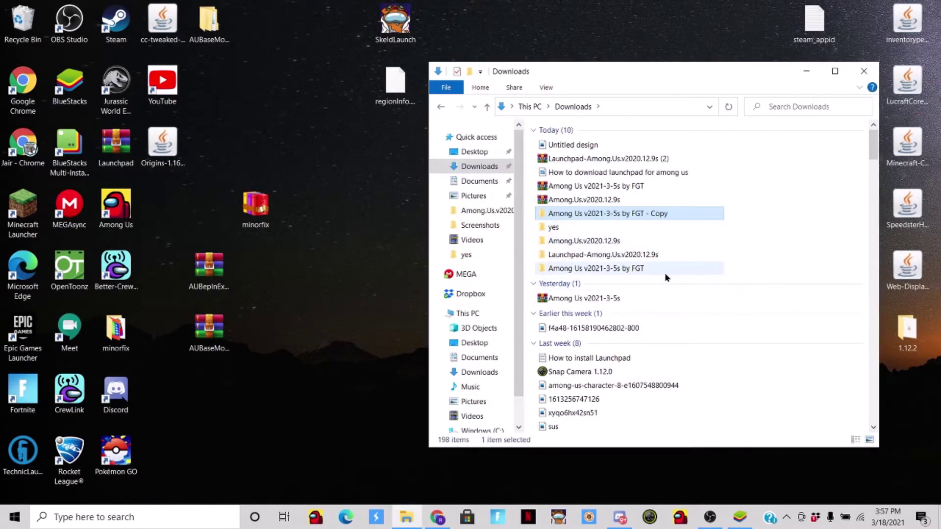
Delete the original Among Us v2021-3-5s by FGT folder from Downloads, keeping the copy.
left_click(664, 272)
right_click(665, 273)
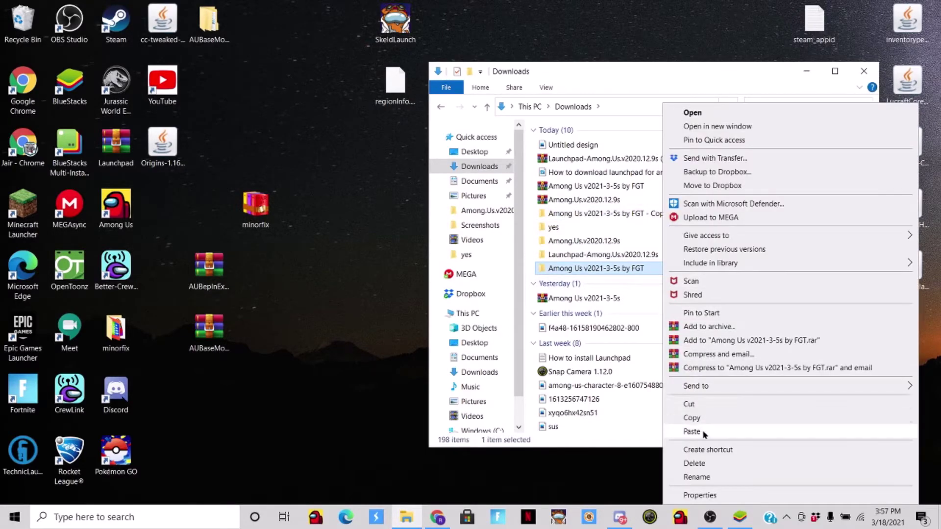
left_click(706, 462)
Launch SkeldLaunch, agree to locate Among Us.exe manually and move the Open dialog clear of the Downloads window.
double_click(393, 45)
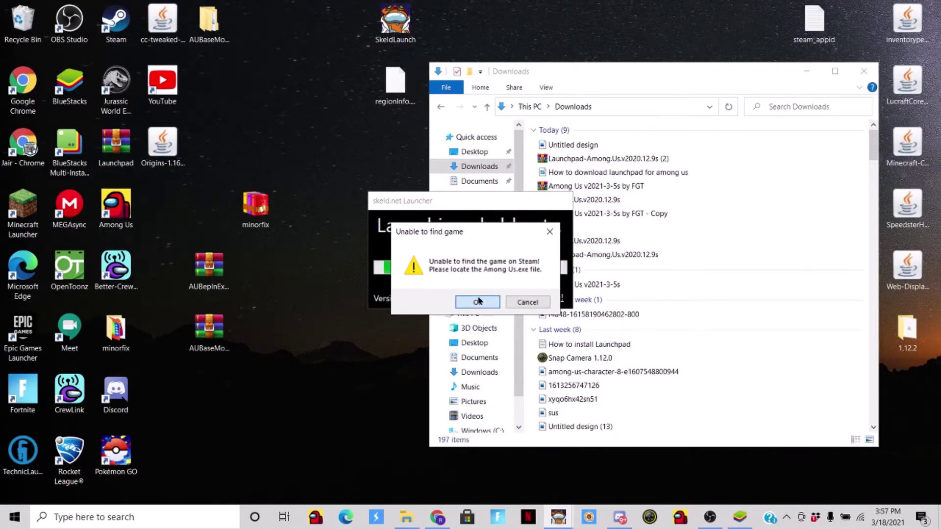
left_click(477, 301)
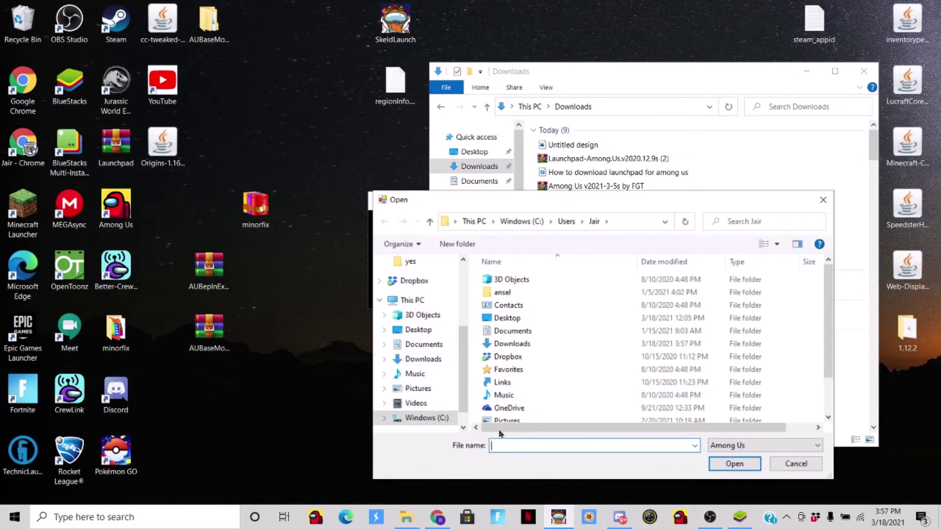
left_click_drag(577, 208, 290, 145)
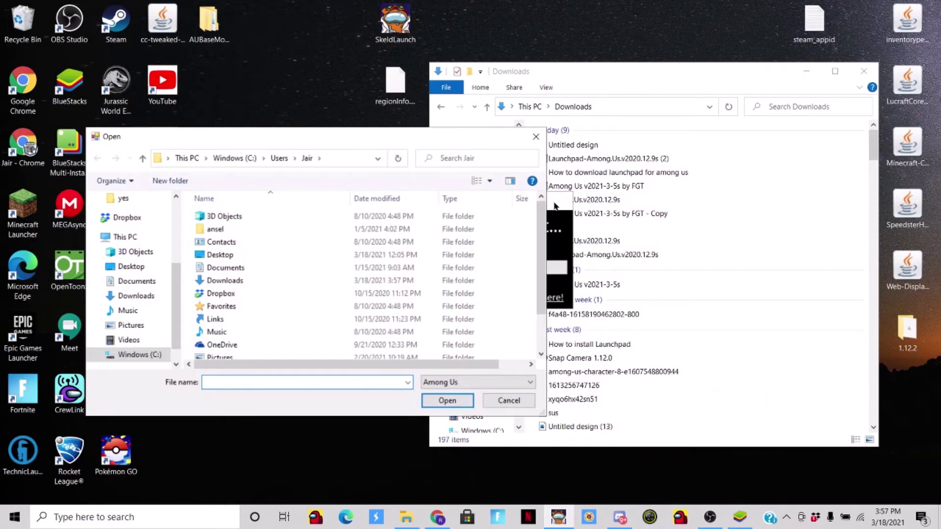
left_click_drag(436, 141, 388, 38)
Open the Among.Us.v2021.3.5s folder inside the Among Us v2021-3-5s by FGT - Copy folder and copy its path.
left_click(682, 84)
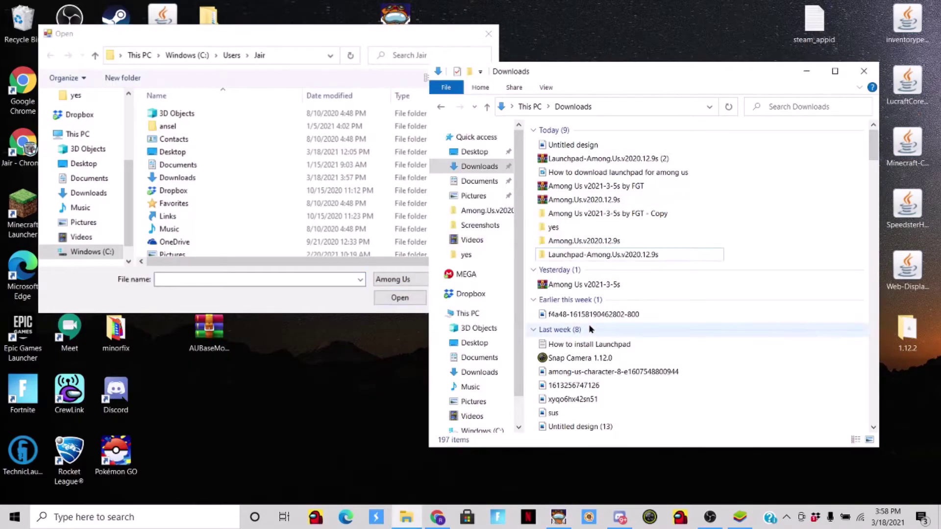
double_click(610, 214)
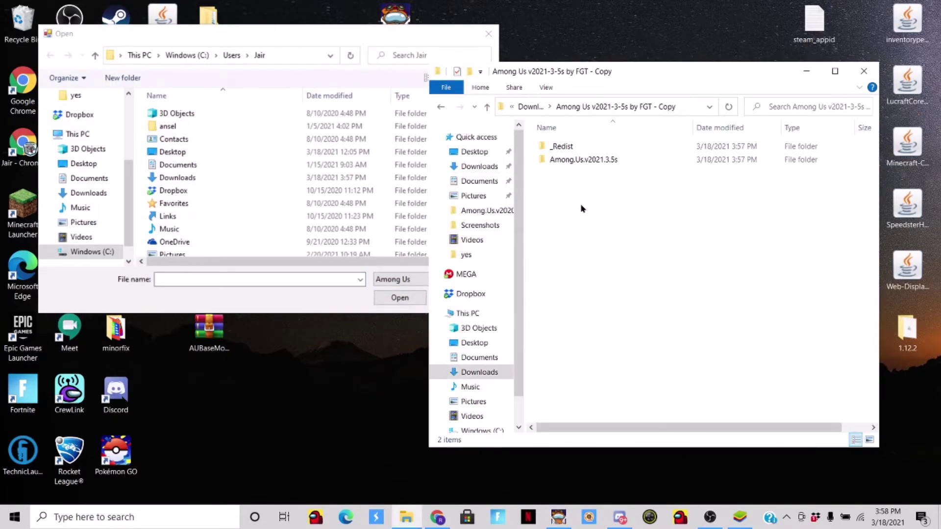
double_click(575, 161)
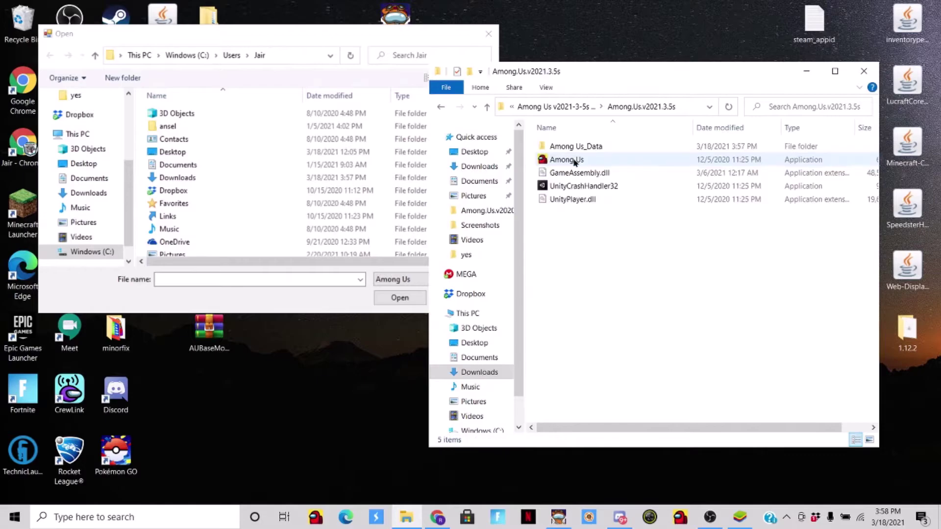
left_click(707, 107)
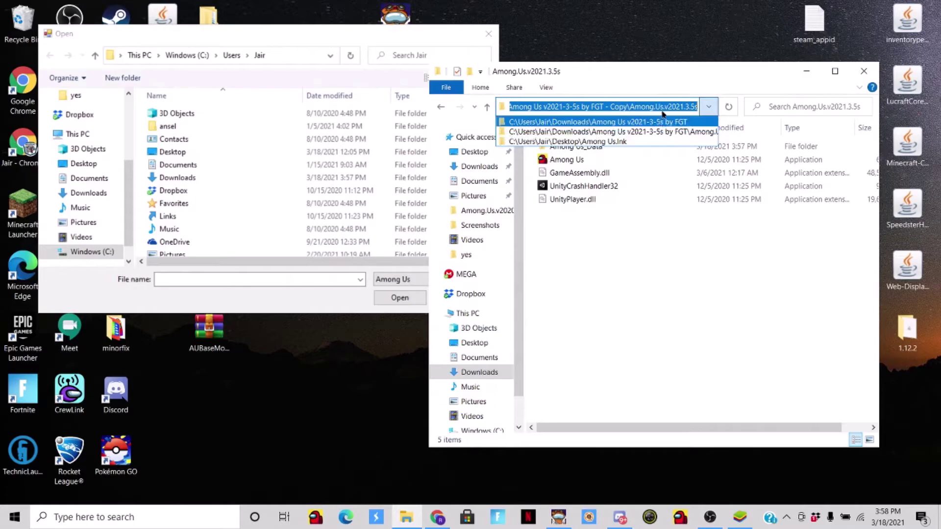
Paste the copied folder path as the file name in the Open dialog, go there and choose the Among Us executable.
left_click(281, 280)
right_click(282, 280)
left_click(313, 333)
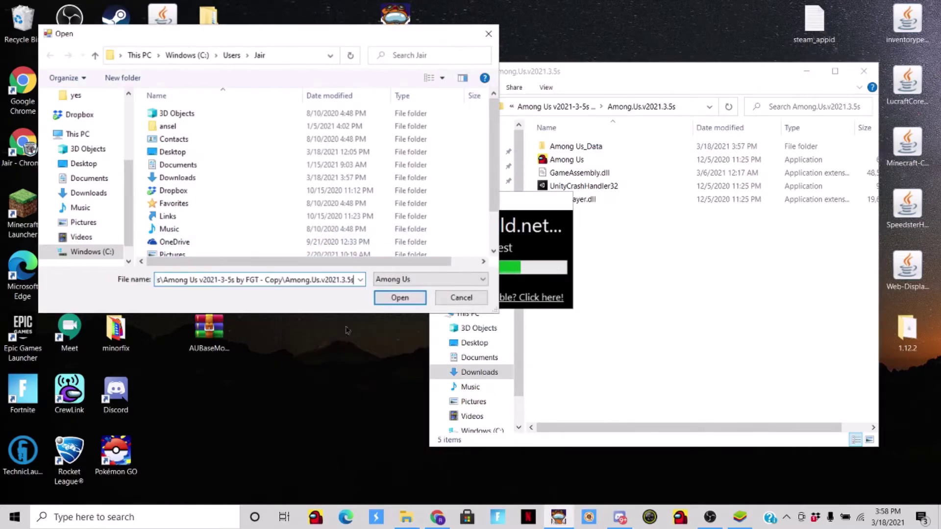
left_click(392, 299)
double_click(197, 127)
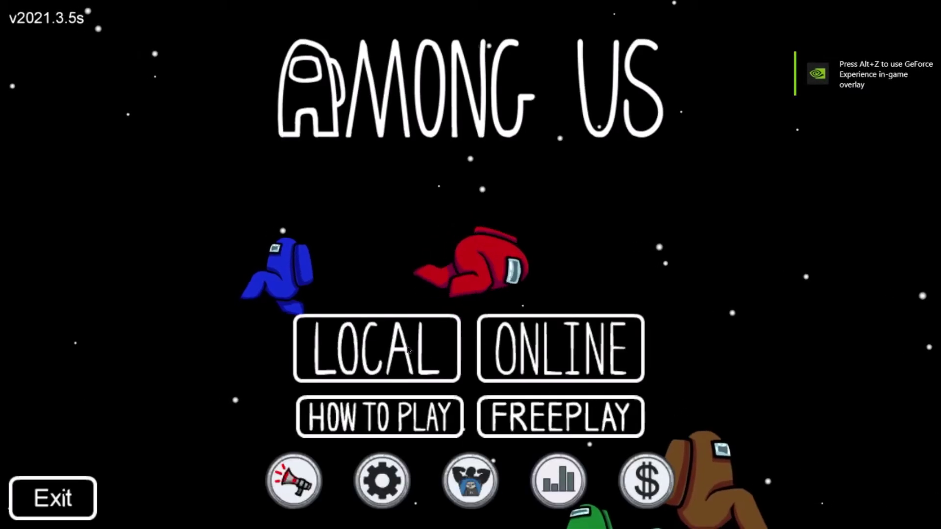
Check the skeld.net region on the game's online screen, return to the main menu and exit Among Us.
left_click(548, 348)
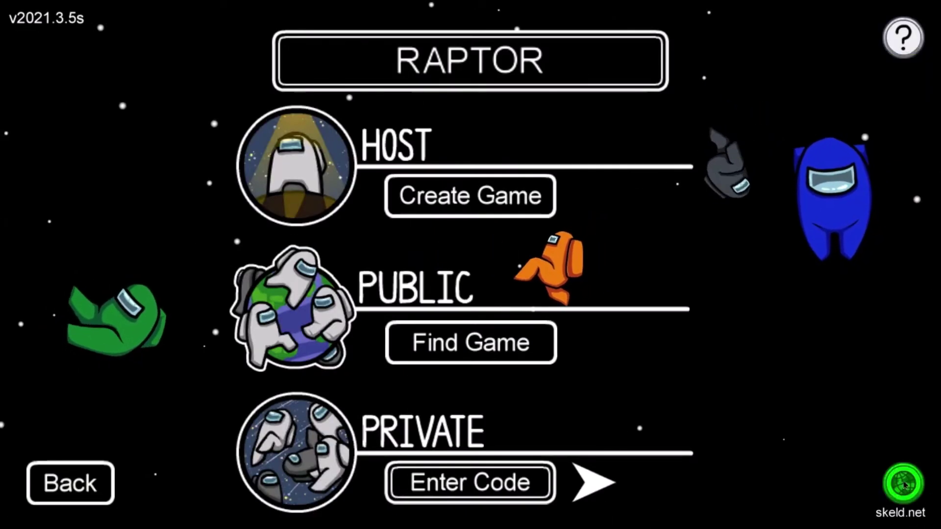
left_click(904, 485)
key("Escape")
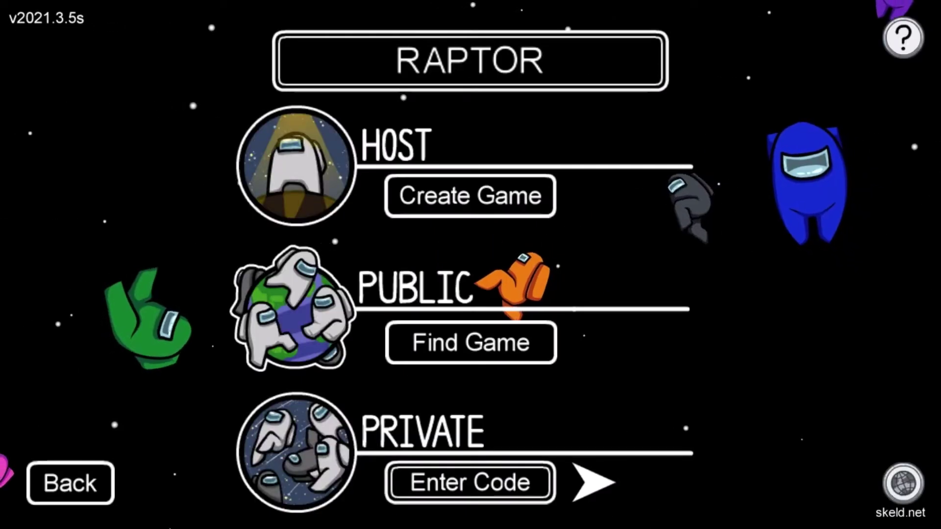
left_click(100, 474)
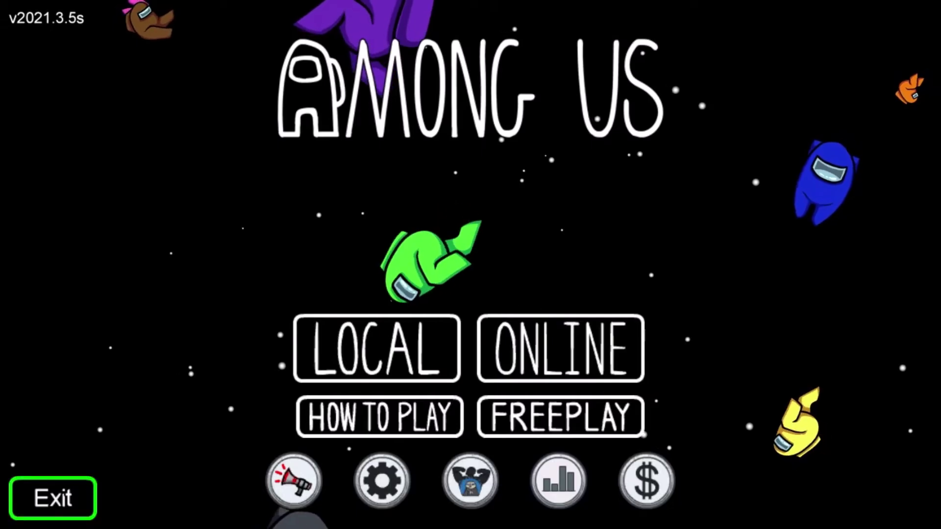
left_click(52, 498)
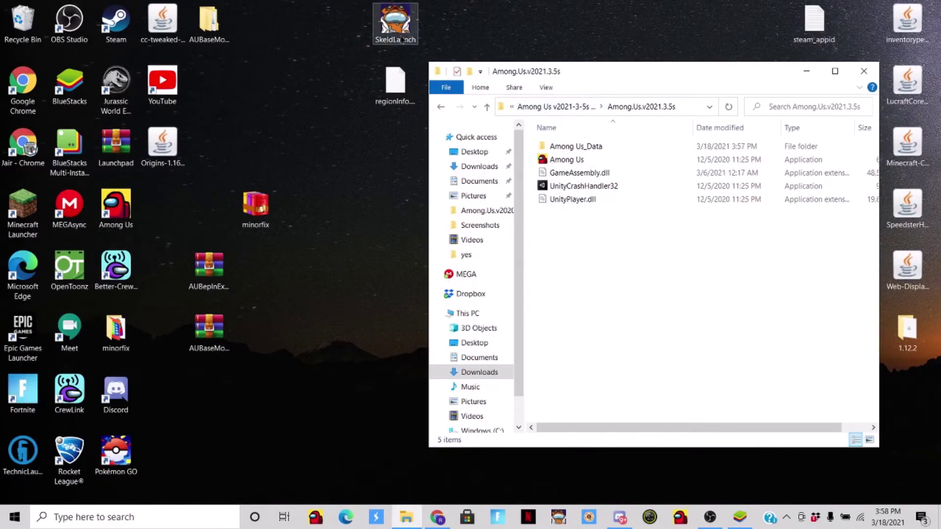
Restore the original Among Us v2021-3-5s by FGT folder in Downloads and minimize the File Explorer window.
left_click(441, 108)
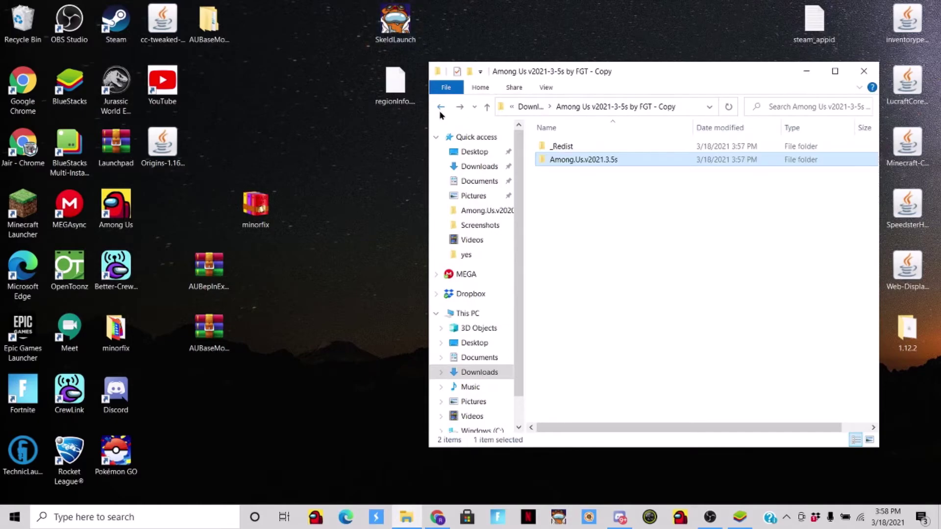
left_click(442, 109)
left_click(441, 108)
left_click(461, 107)
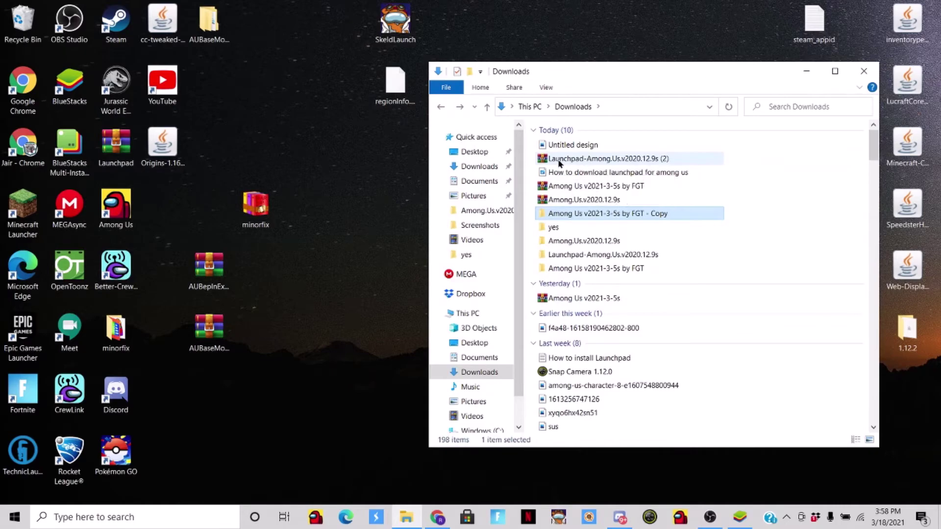
left_click(806, 71)
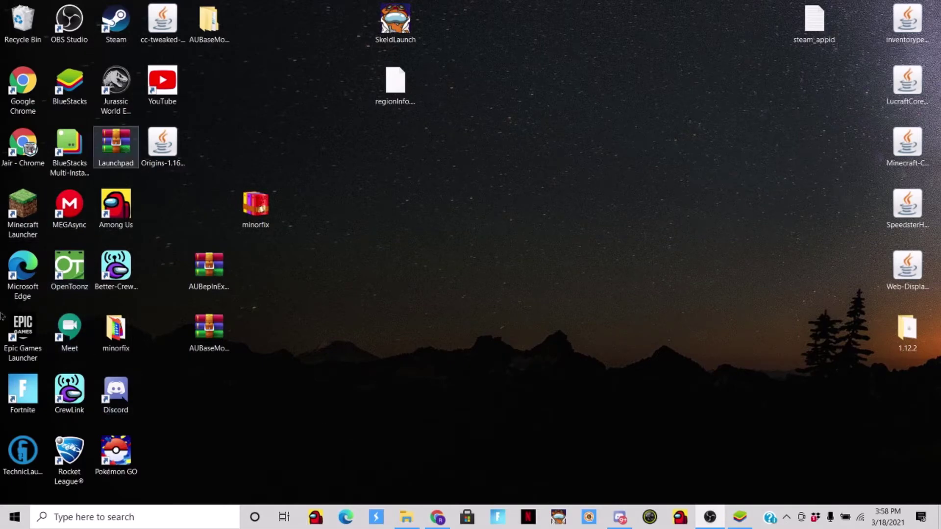
Switch to BlueStacks and search the Google Play Store for skeld.net server.
left_click(745, 517)
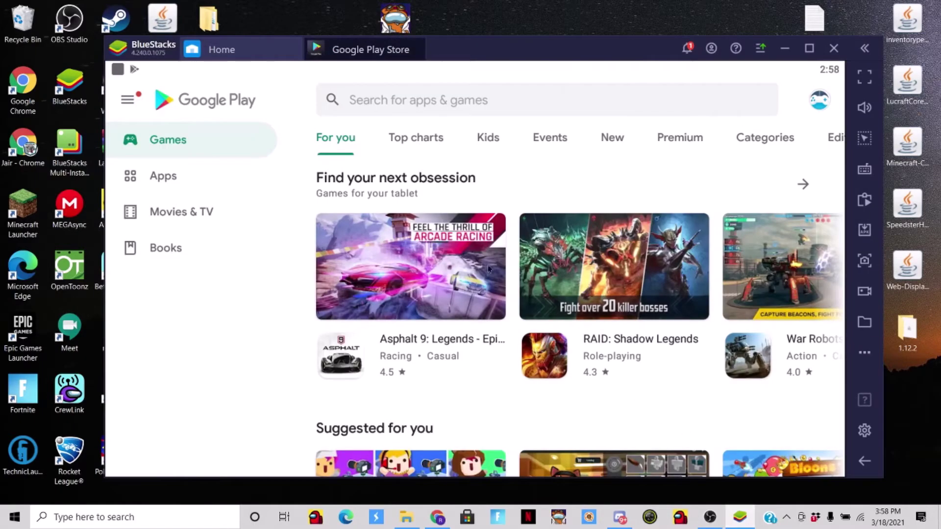
left_click(542, 100)
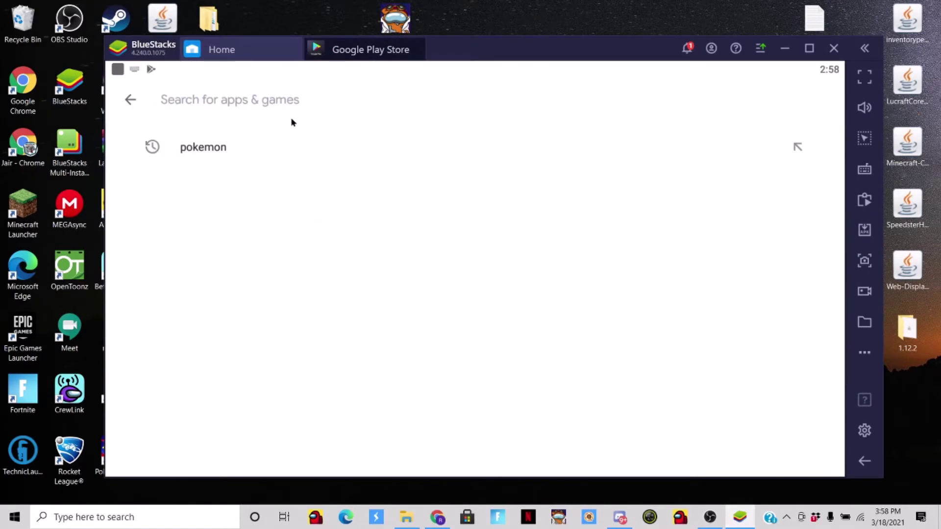
type("skeld")
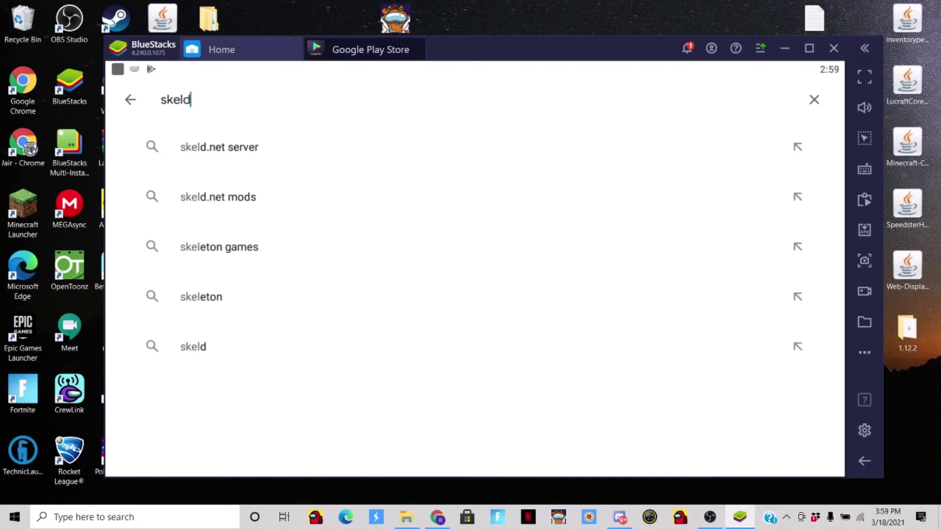
left_click(242, 139)
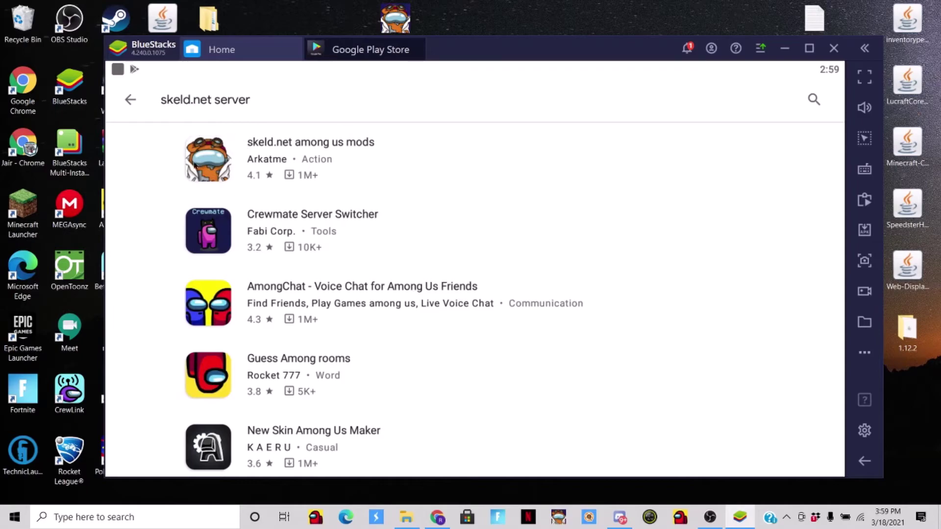
View the skeld.net among us mods app page and its enlarged launcher screenshot, and close BlueStacks.
left_click(217, 164)
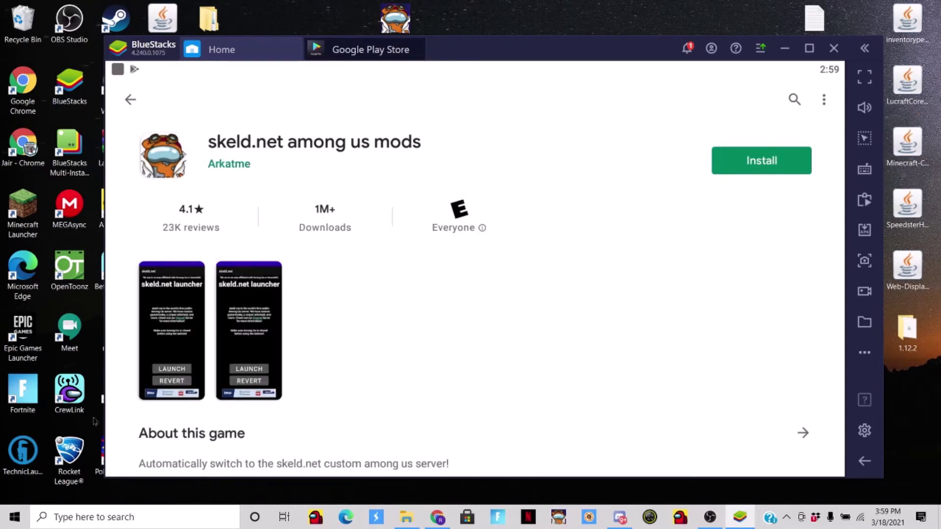
left_click(239, 363)
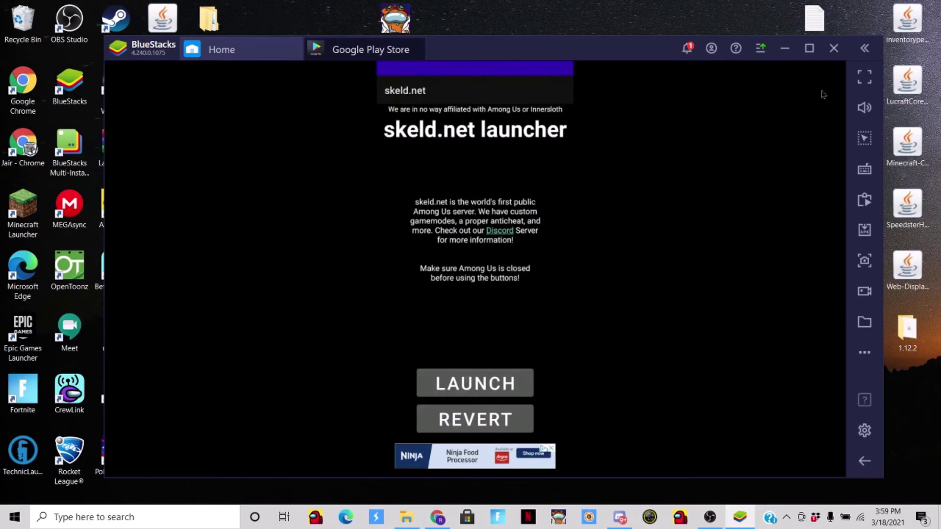
left_click(833, 48)
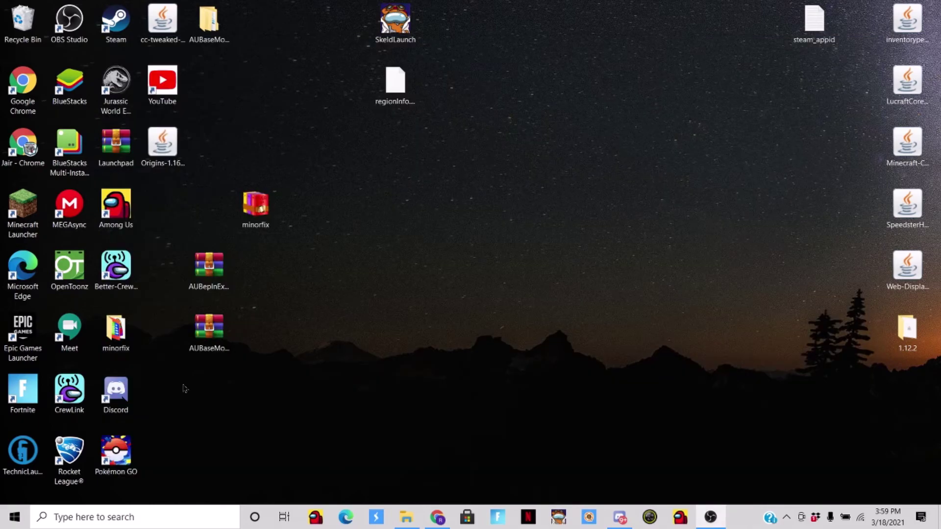